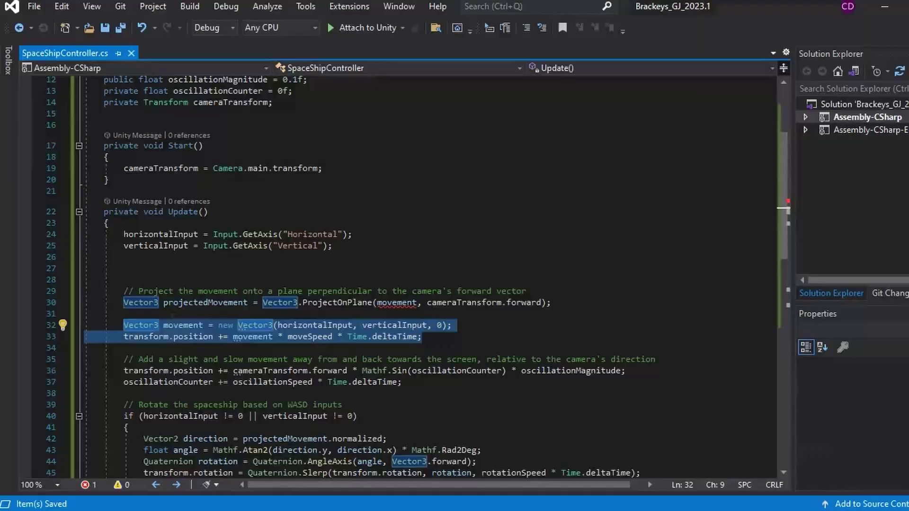
# Move the movement declaration from lines 32–33 to line 27 of SpaceShipController, then return to Unity to recompile.
pyautogui.rightClick(173, 324)
pyautogui.click(37, 404)
pyautogui.click(124, 268)
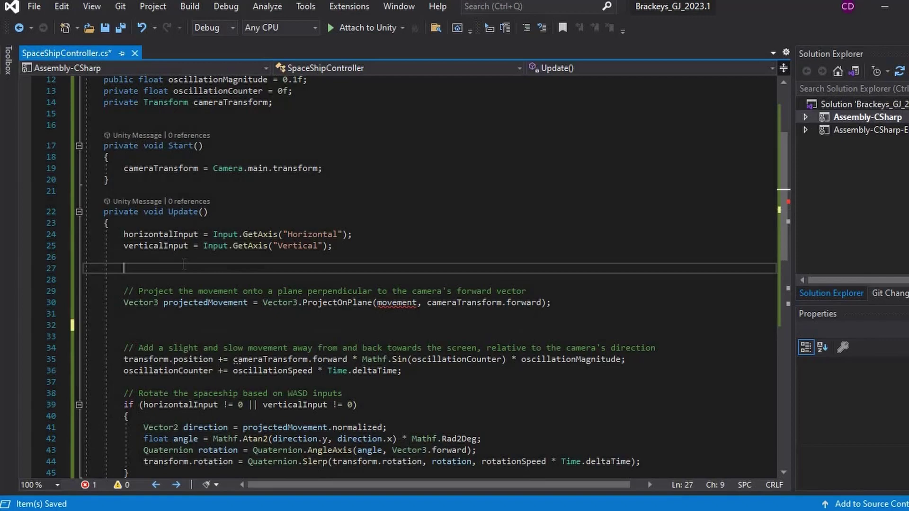
pyautogui.write('Vector3 movement = new Vector3(horizontalInput, verticalInput, 0); transform.position += movement * moveSpeed * Time.deltaTime;')
pyautogui.hotkey('alt', 'Tab')
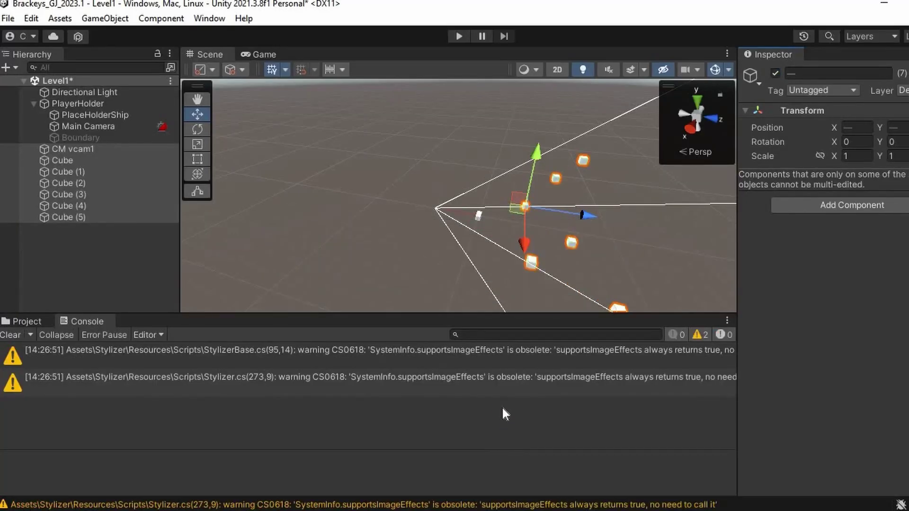
# Enter Play mode to fly the ship among the asteroid cubes.
pyautogui.hotkey('ctrl', 'p')
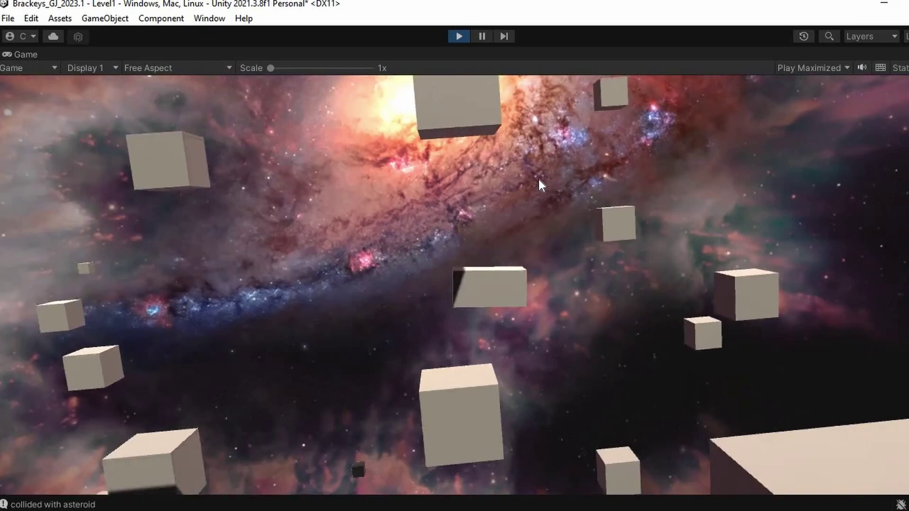
# Stop play, enable the Main Camera's Stylizer dithering effect, and replay to preview the dithered look.
pyautogui.hotkey('ctrl', 'p')
pyautogui.scroll(-5, 779, 293)
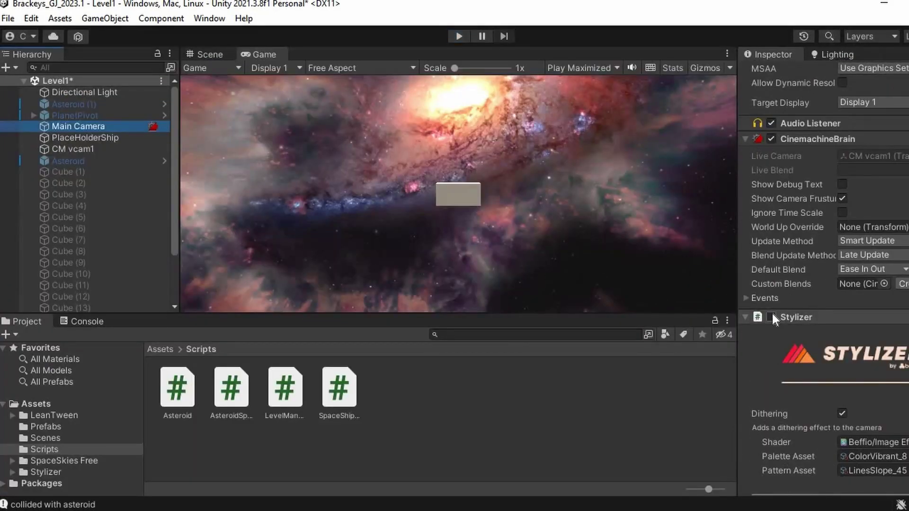
pyautogui.click(772, 316)
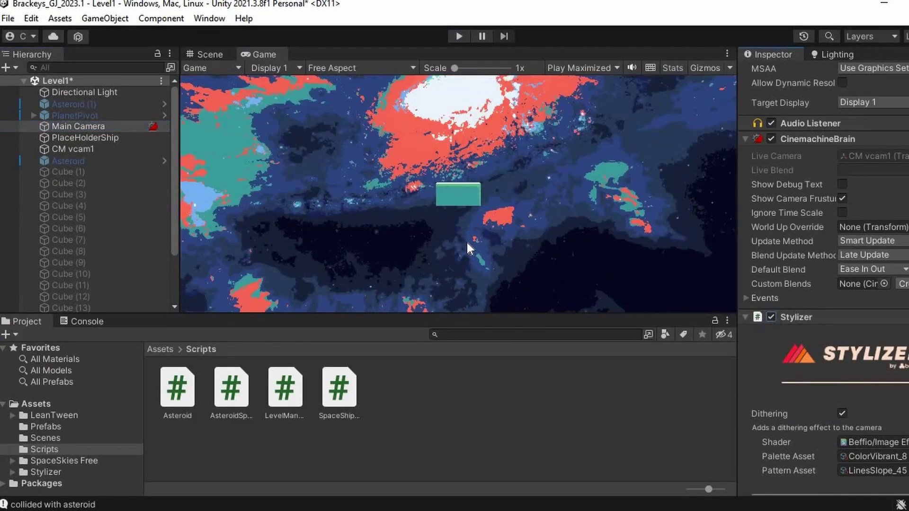
pyautogui.hotkey('ctrl', 'p')
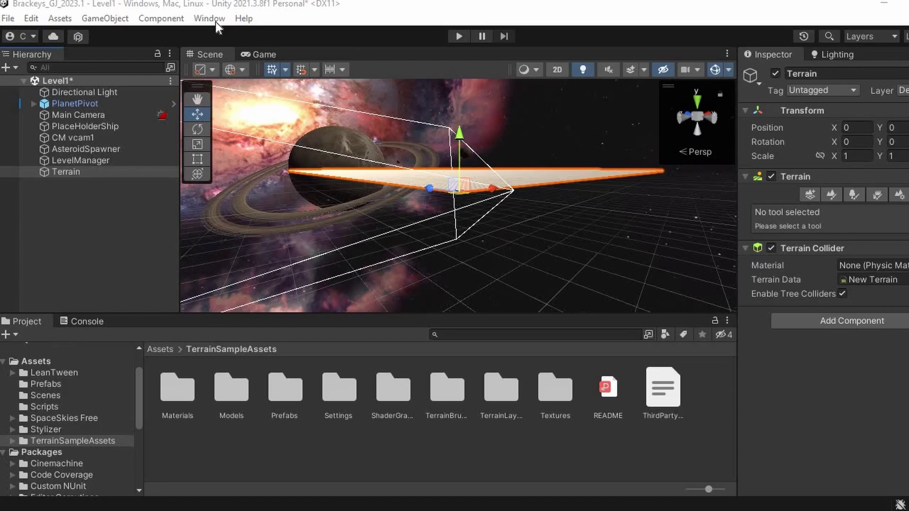
# Open Window > Terrain > Terrain Toolbox, dock it beside the Inspector, and show its Terrain Settings page.
pyautogui.click(210, 19)
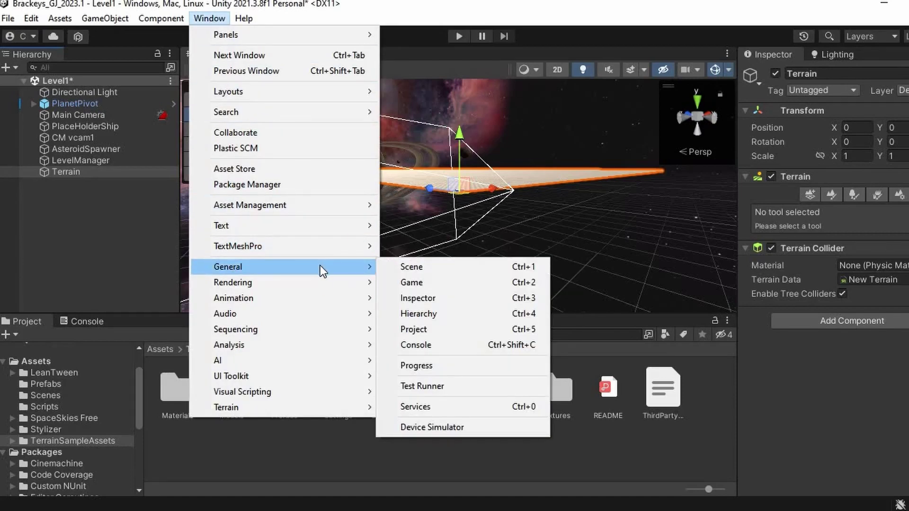
pyautogui.moveTo(331, 407)
pyautogui.click(424, 407)
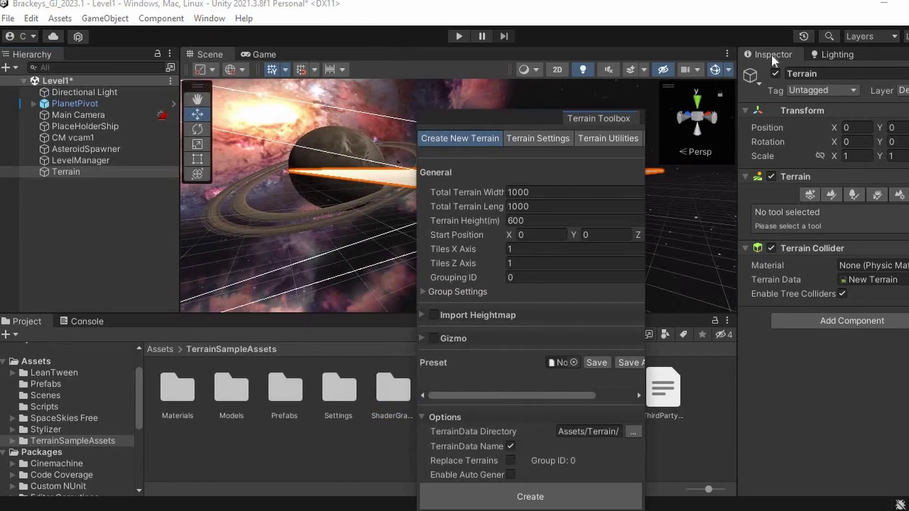
pyautogui.moveTo(773, 59); pyautogui.dragTo(771, 61)
pyautogui.click(858, 75)
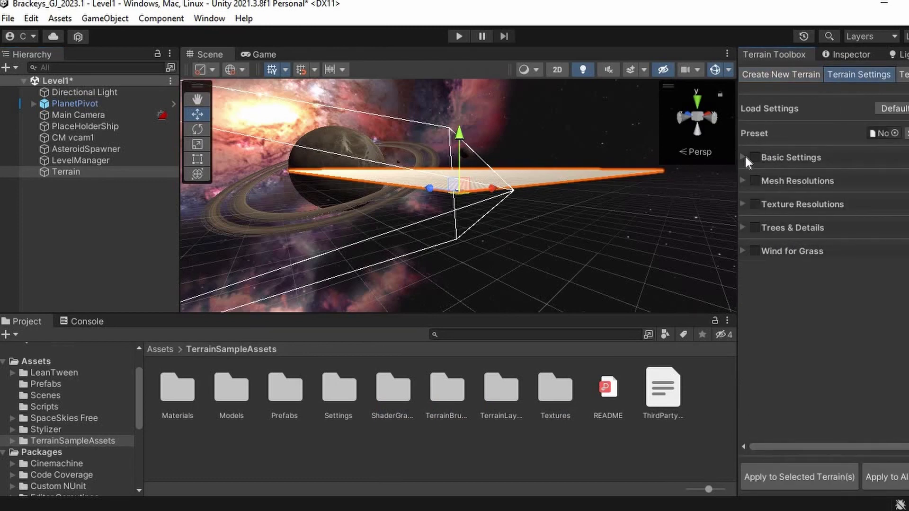
pyautogui.click(69, 218)
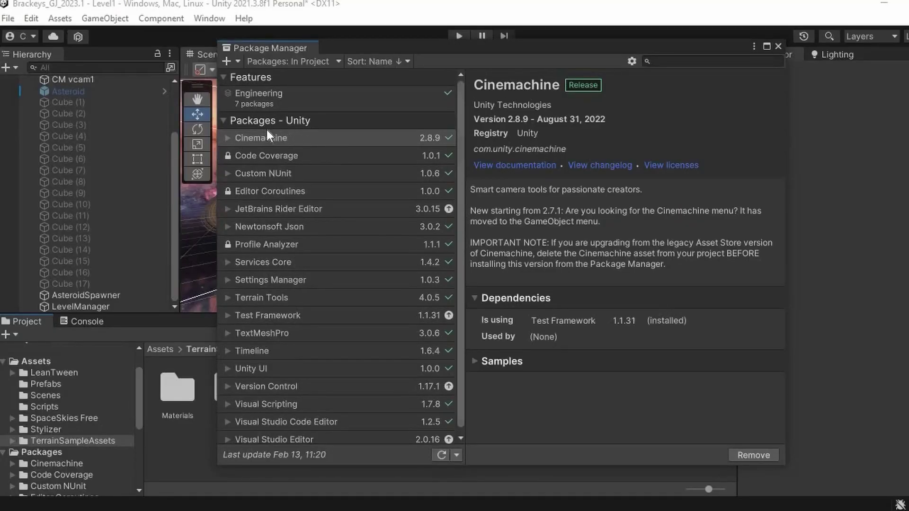
# Switch the Package Manager list to Unity Registry and view the High Definition RP package details.
pyautogui.click(225, 120)
pyautogui.click(225, 118)
pyautogui.click(323, 63)
pyautogui.click(317, 76)
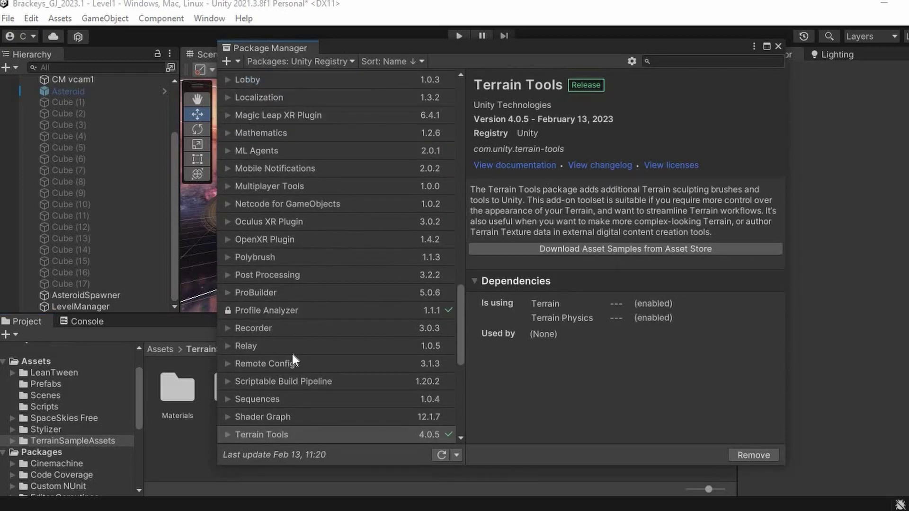
pyautogui.scroll(8, 293, 353)
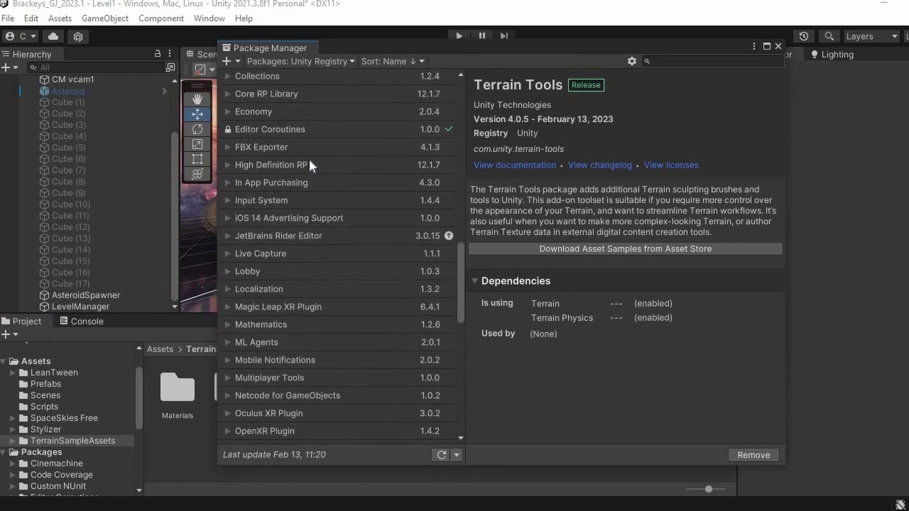
pyautogui.click(309, 164)
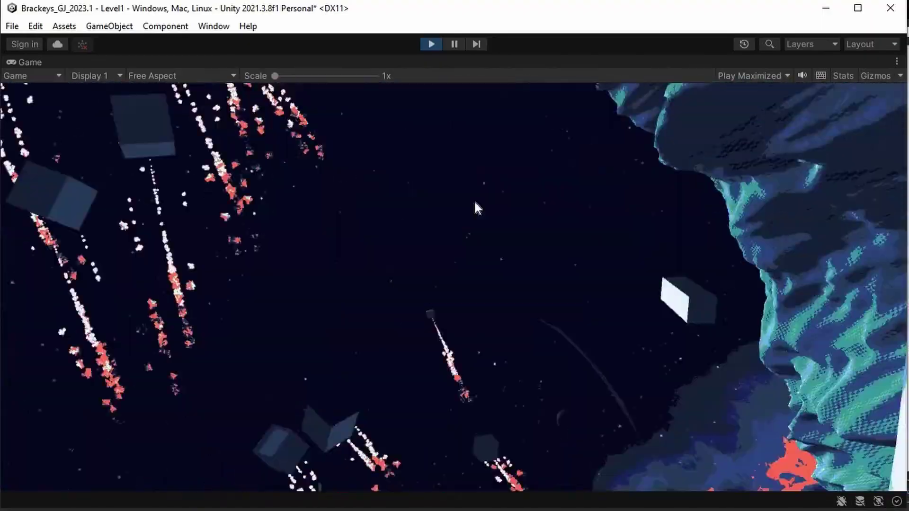
pyautogui.scroll(1, 583, 222)
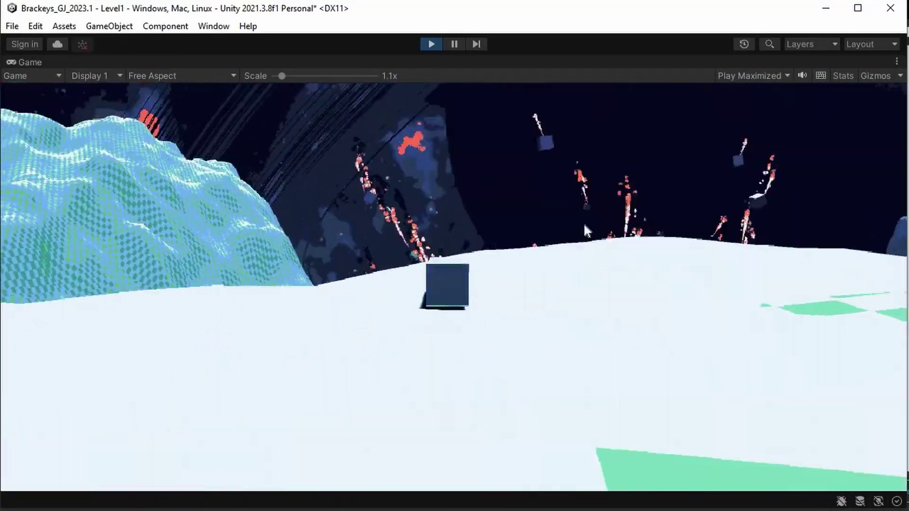
pyautogui.scroll(-1, 583, 223)
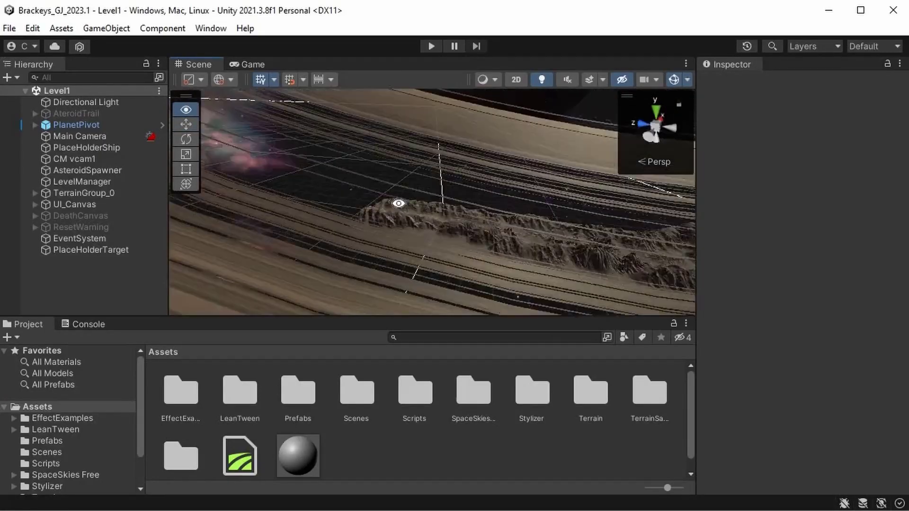
# Enter Play mode and watch the Target Distance and Iteration HUD text update.
pyautogui.hotkey('ctrl', 'p')
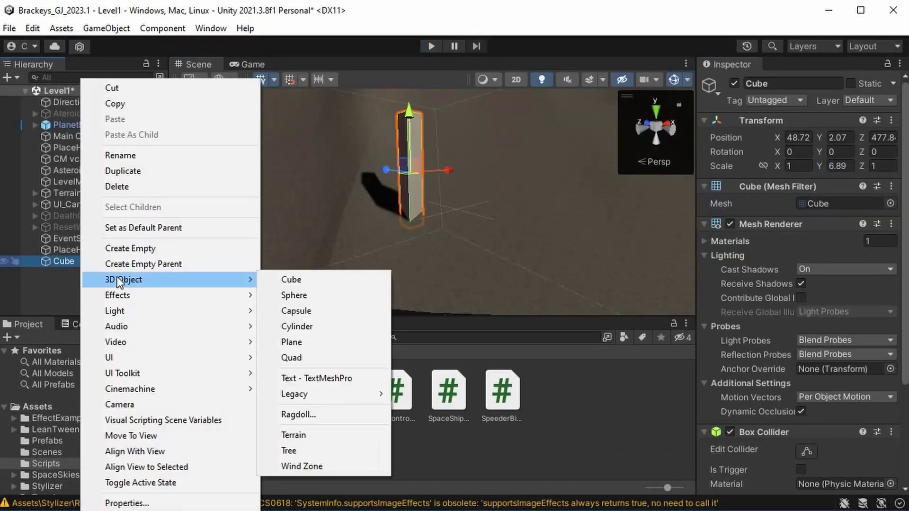
# Create a child cube under the Cube object and frame the parent Cube in the Scene view.
pyautogui.click(293, 278)
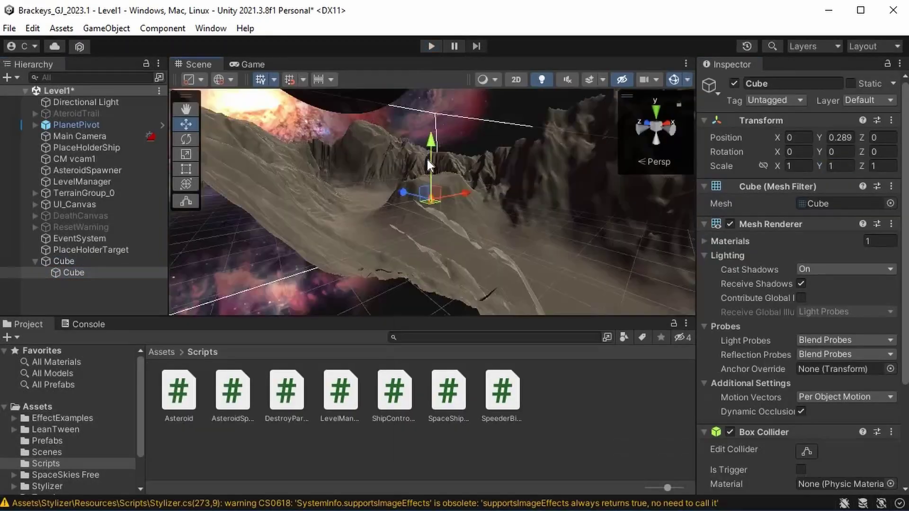
pyautogui.doubleClick(64, 261)
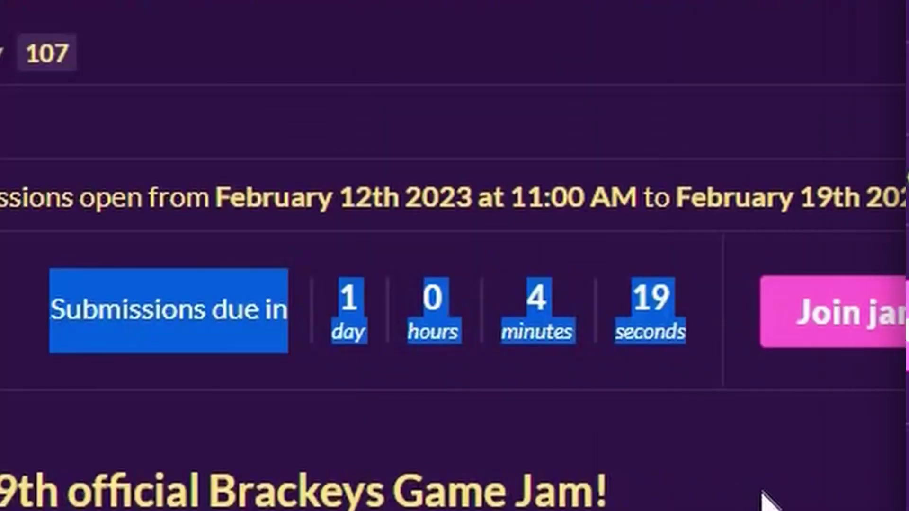
pyautogui.click(676, 426)
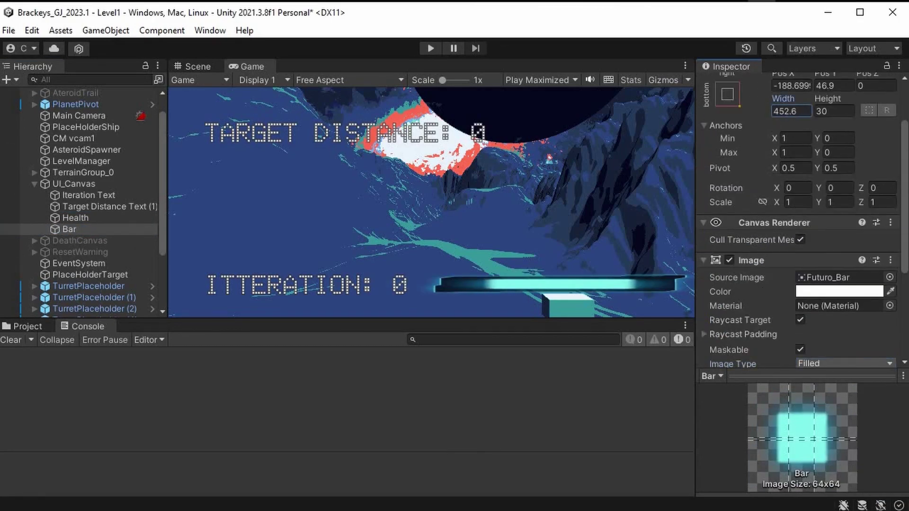
# Set the Bar image's Fill Method to Horizontal.
pyautogui.click(843, 301)
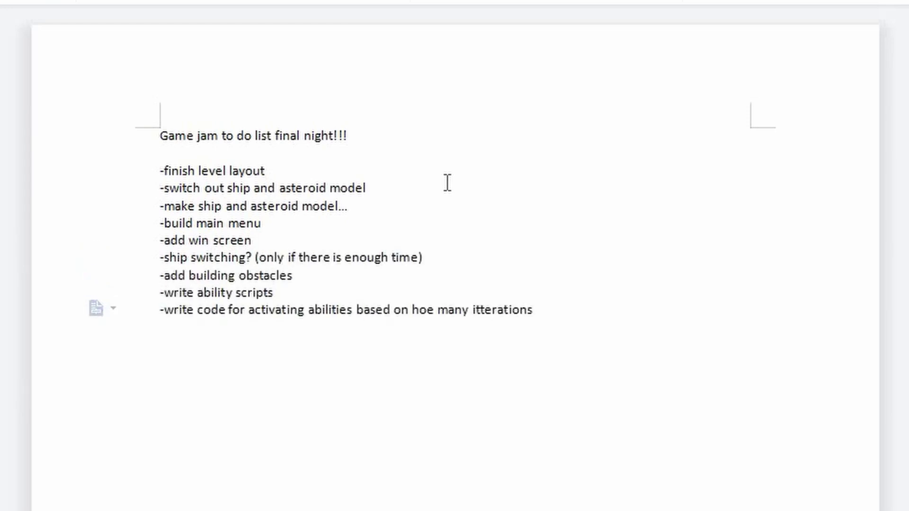
# Correct 'itterations' to 'iterations' and add indented sub-items '-blasters', '-shield' and '-dash'.
pyautogui.rightClick(506, 310)
pyautogui.click(549, 10)
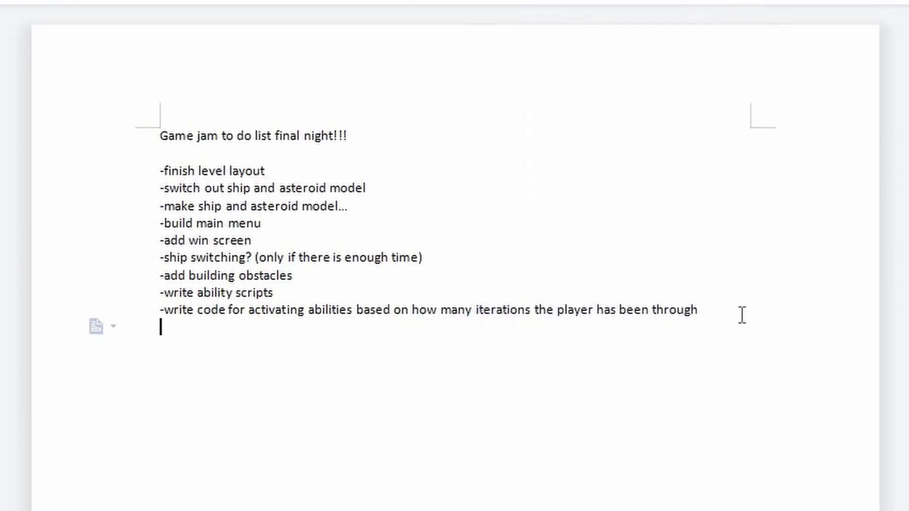
pyautogui.press('Return')
pyautogui.click(309, 303)
pyautogui.press('Tab')
pyautogui.write('-blasters')
pyautogui.press('Return')
pyautogui.write('-shield')
pyautogui.press('Return')
pyautogui.write('-dash')
pyautogui.press('Return')
pyautogui.press('BackSpace')
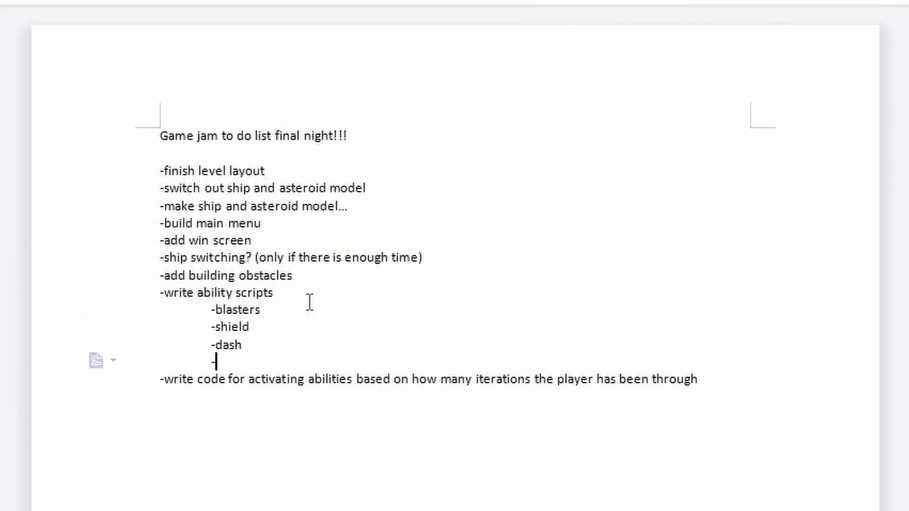
# Correct 'incriment' to 'increment' and append 'I.e, more powerful lasers' to that line.
pyautogui.rightClick(293, 362)
pyautogui.click(294, 21)
pyautogui.click(478, 362)
pyautogui.write('I.e')
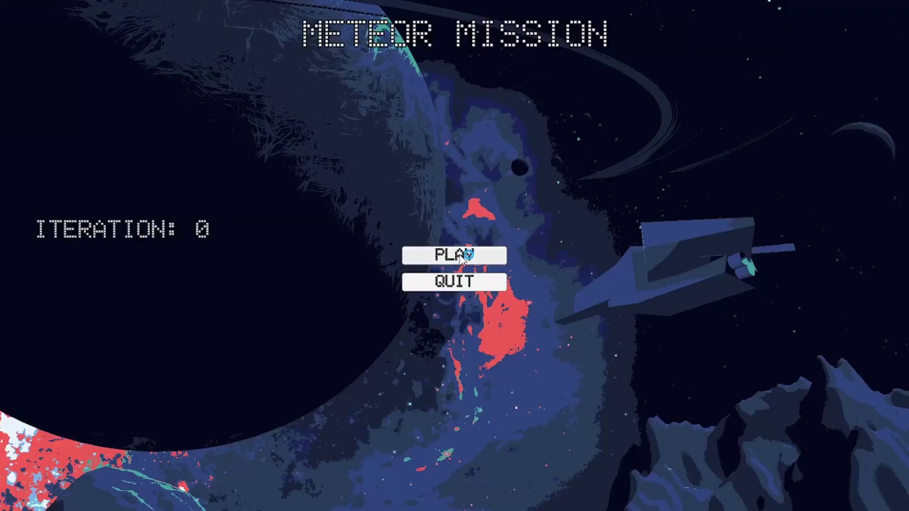
# Press PLAY on the main menu and click Next through the Commander's briefing lines.
pyautogui.click(486, 258)
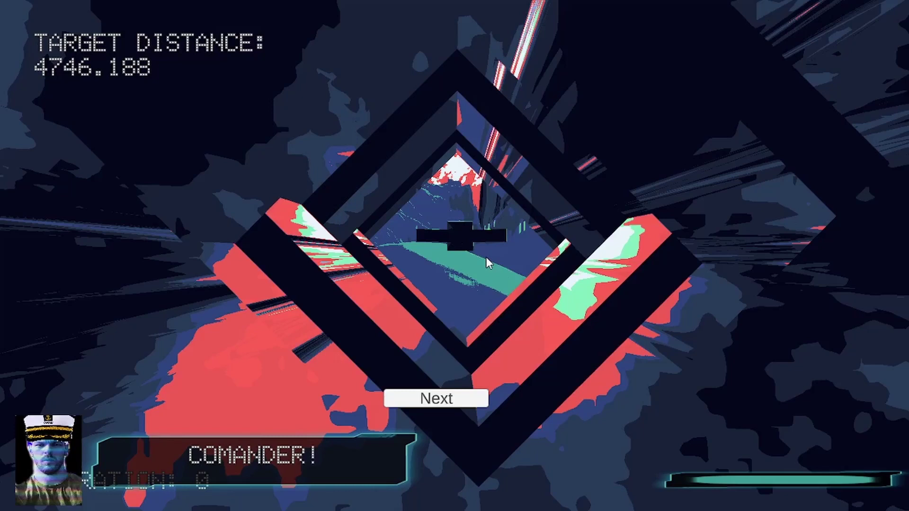
pyautogui.click(455, 401)
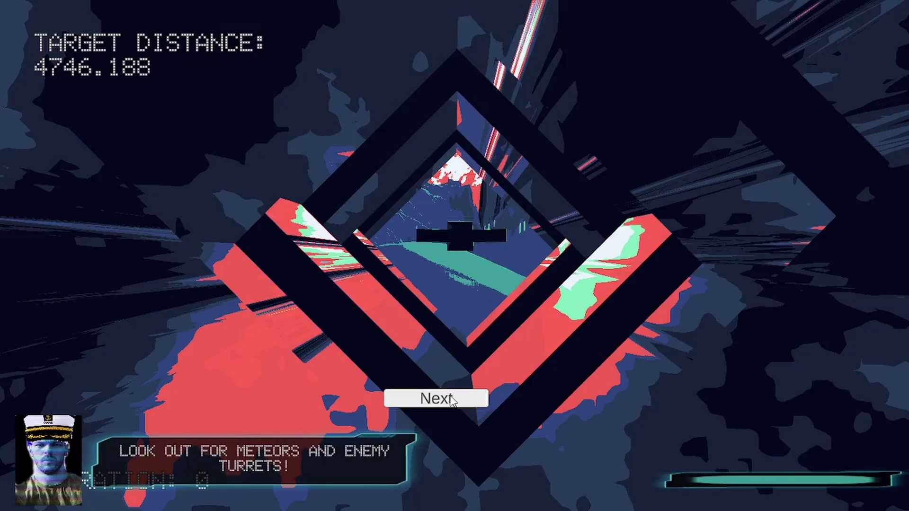
pyautogui.click(453, 399)
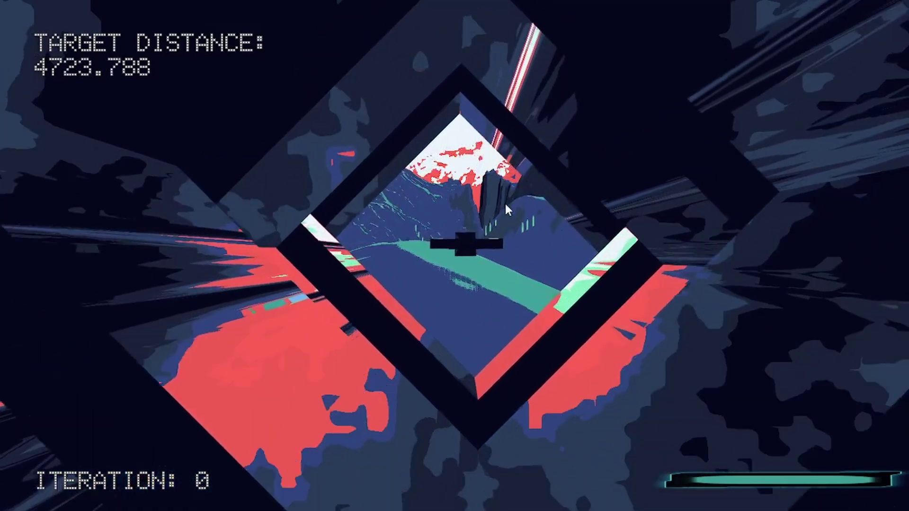